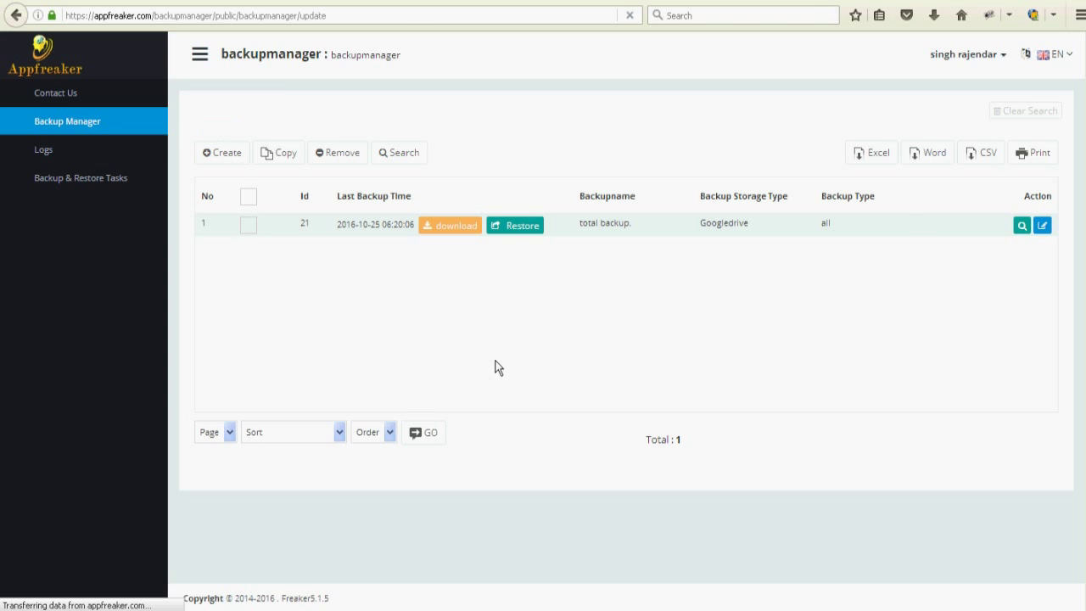
# - Enter "backup total" as the name of the new backup
pyautogui.click(532, 219)
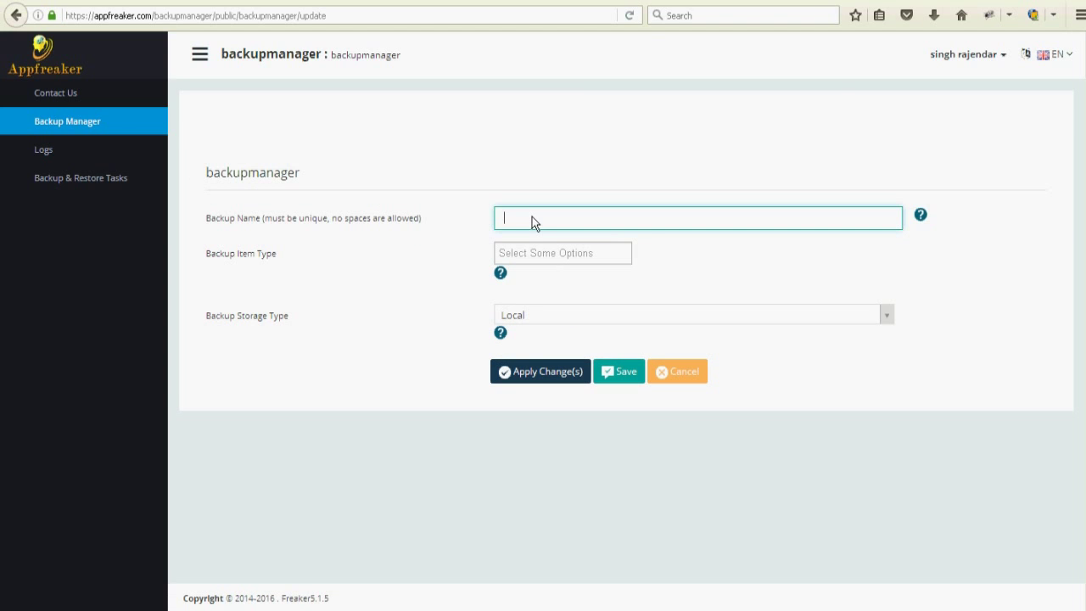
pyautogui.write('ba')
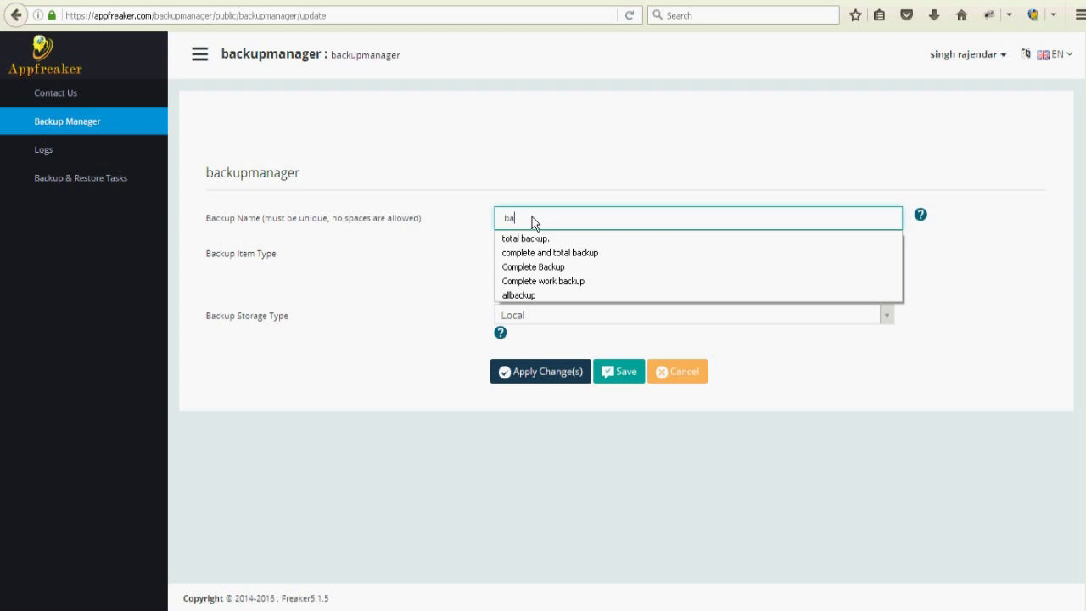
pyautogui.write('ckuptoa')
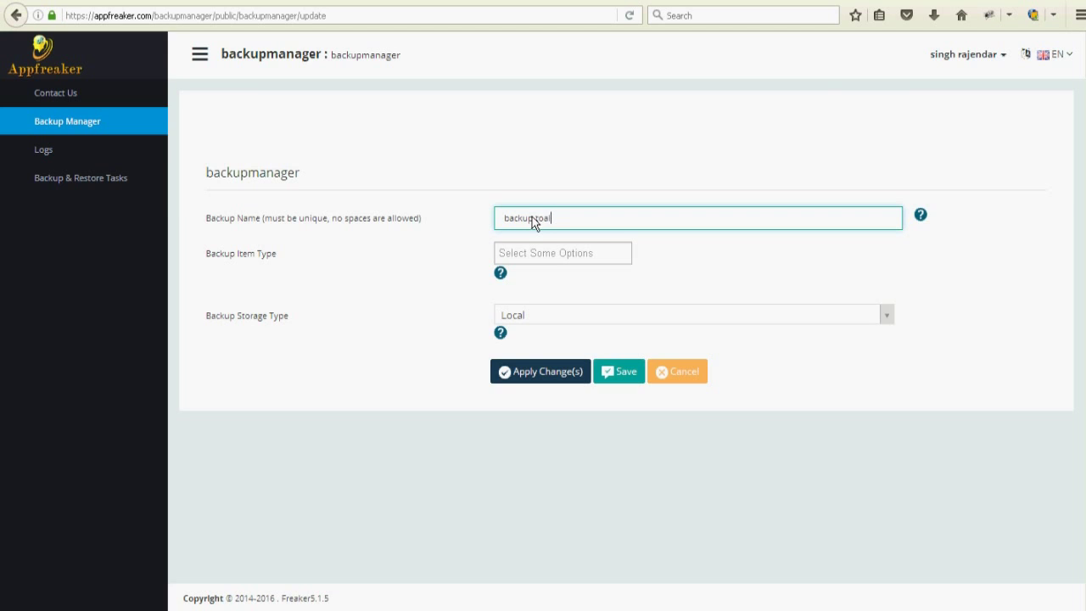
pyautogui.press('BackSpace')
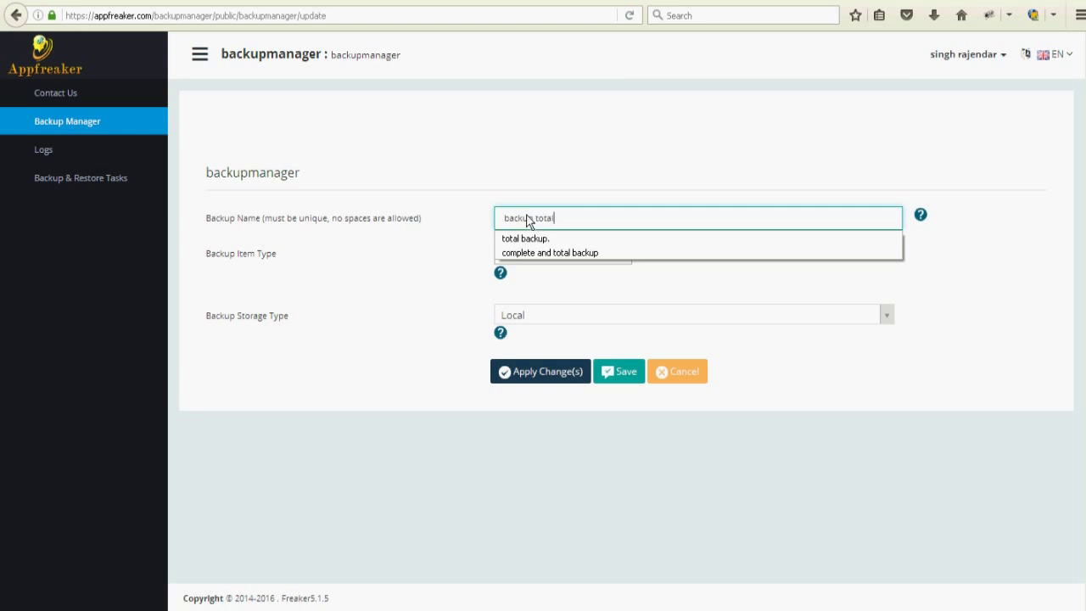
pyautogui.click(423, 280)
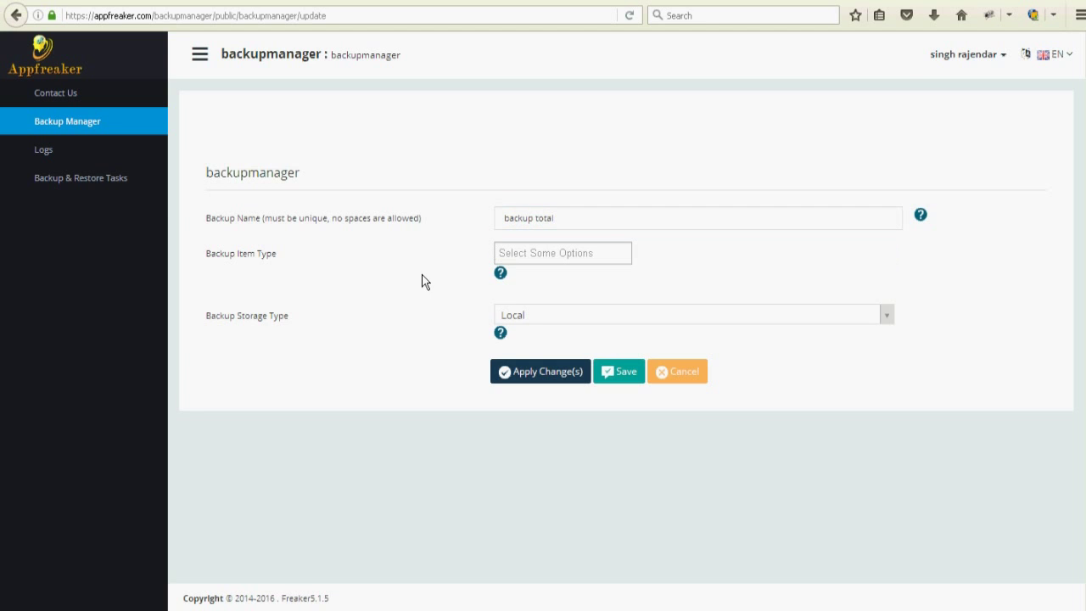
# - Set the backup item type to All
pyautogui.click(512, 259)
pyautogui.scroll(-1, 623, 310)
pyautogui.moveTo(624, 310); pyautogui.dragTo(543, 274)
pyautogui.click(524, 277)
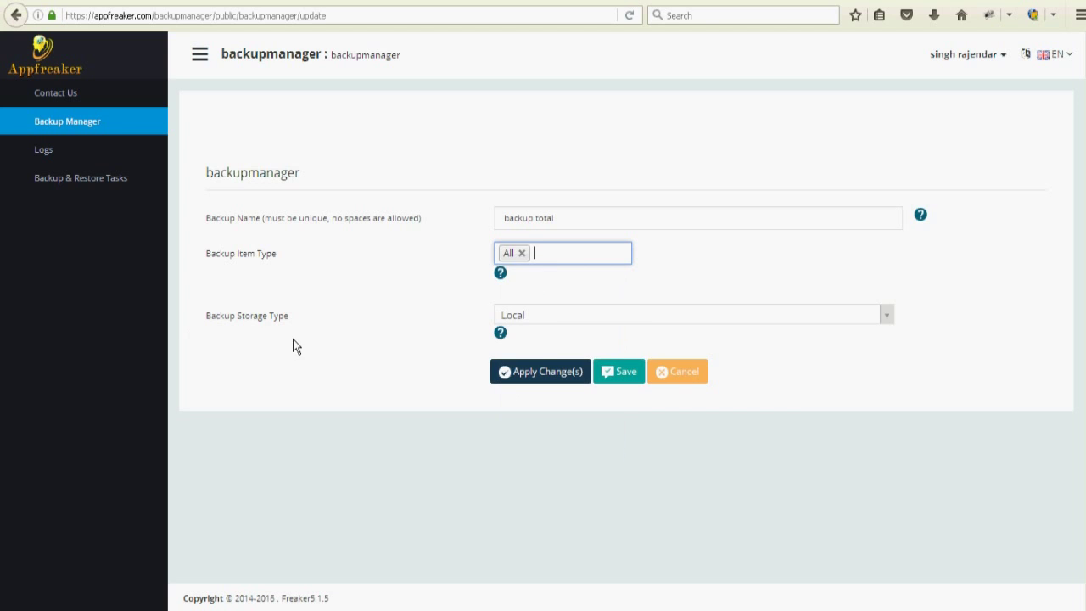
# - Choose Dropbox as the backup storage type, then generate its token and allow myfreaker access to the Dropbox files and folders
pyautogui.click(538, 316)
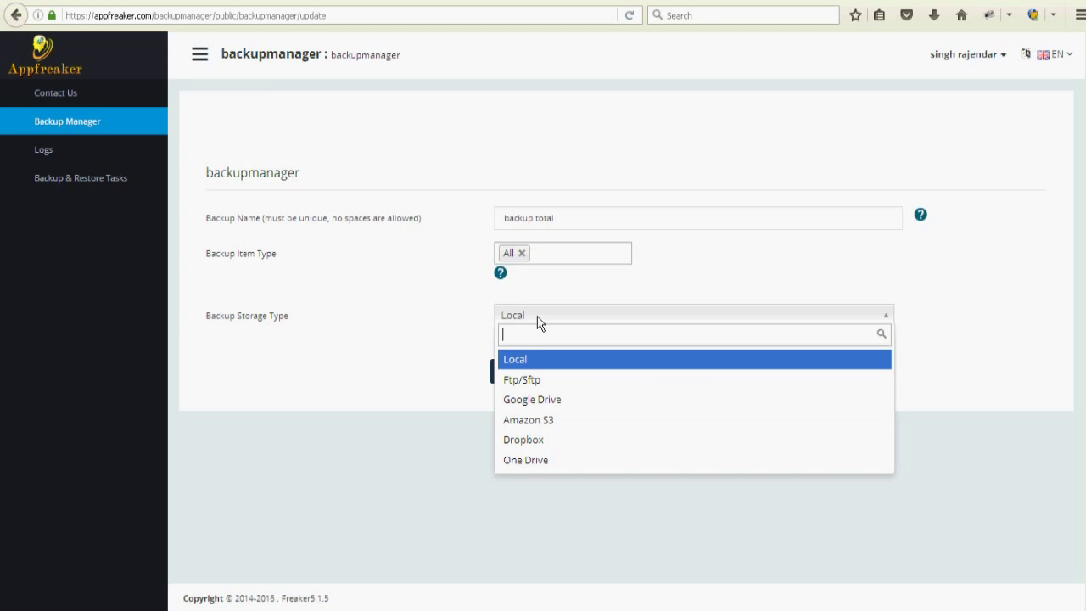
pyautogui.click(527, 440)
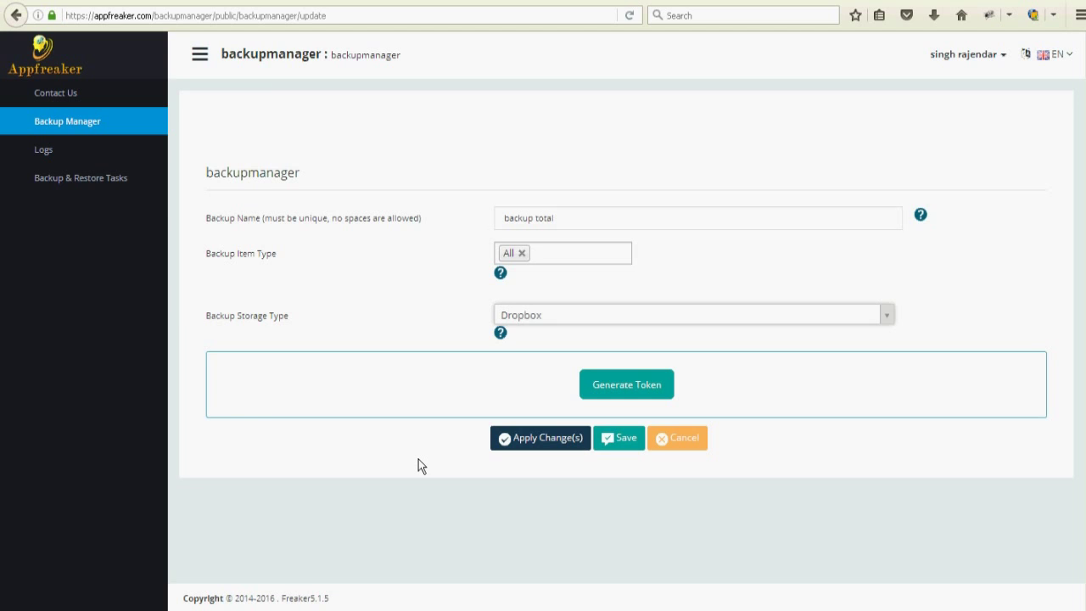
pyautogui.click(612, 384)
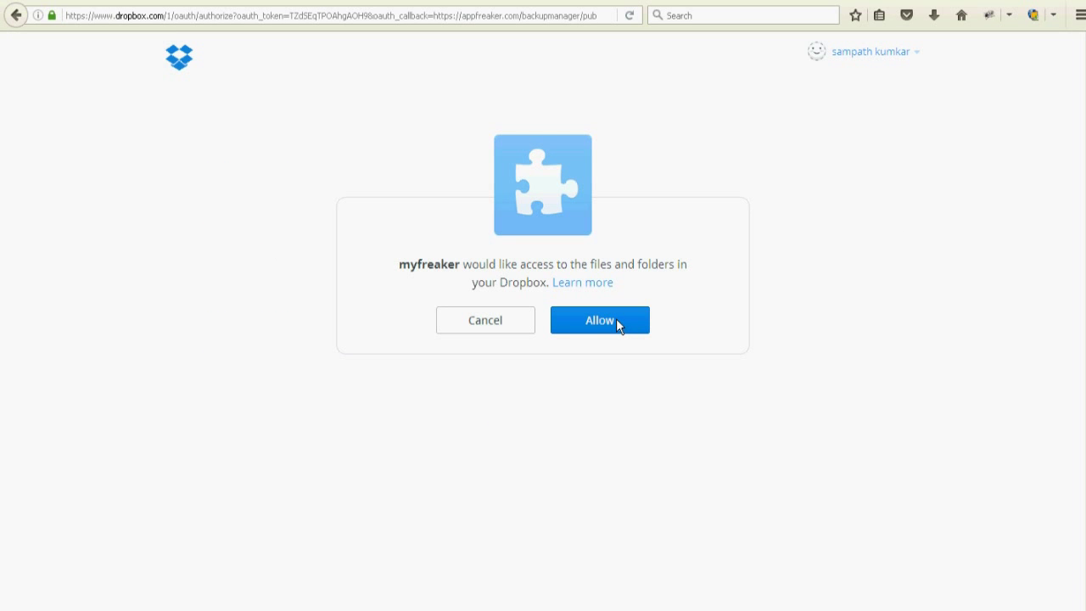
pyautogui.click(616, 320)
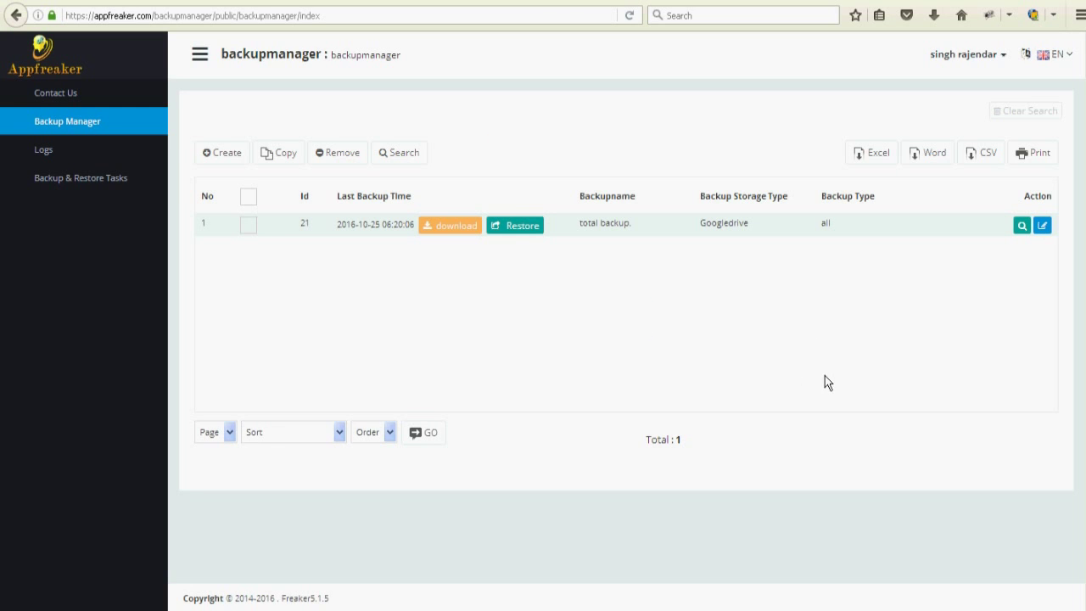
# - Create a new backup entry named "backup total" with the item type All
pyautogui.click(226, 153)
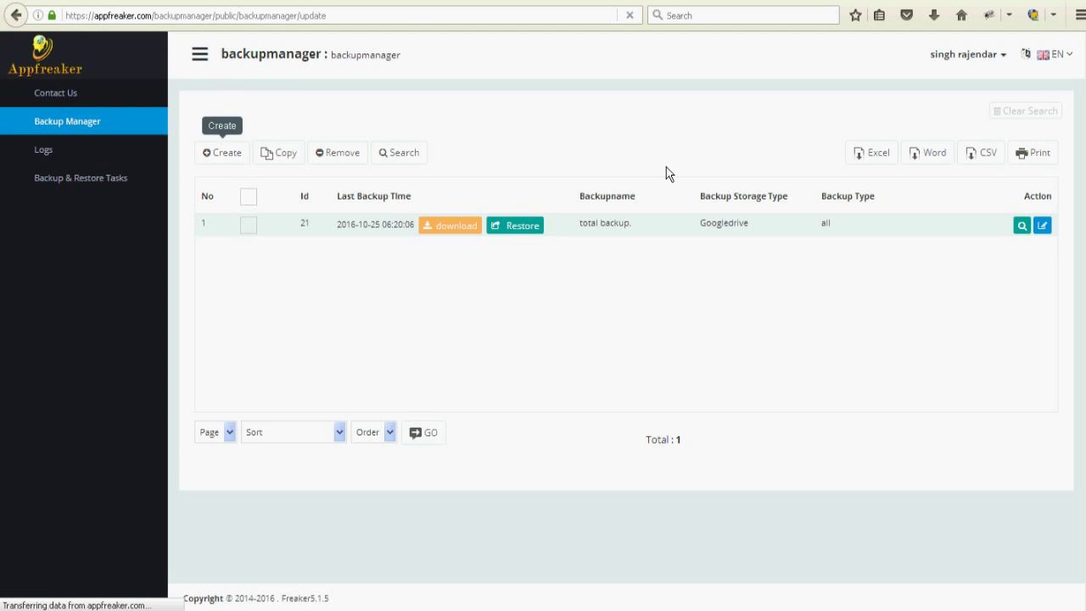
pyautogui.click(587, 222)
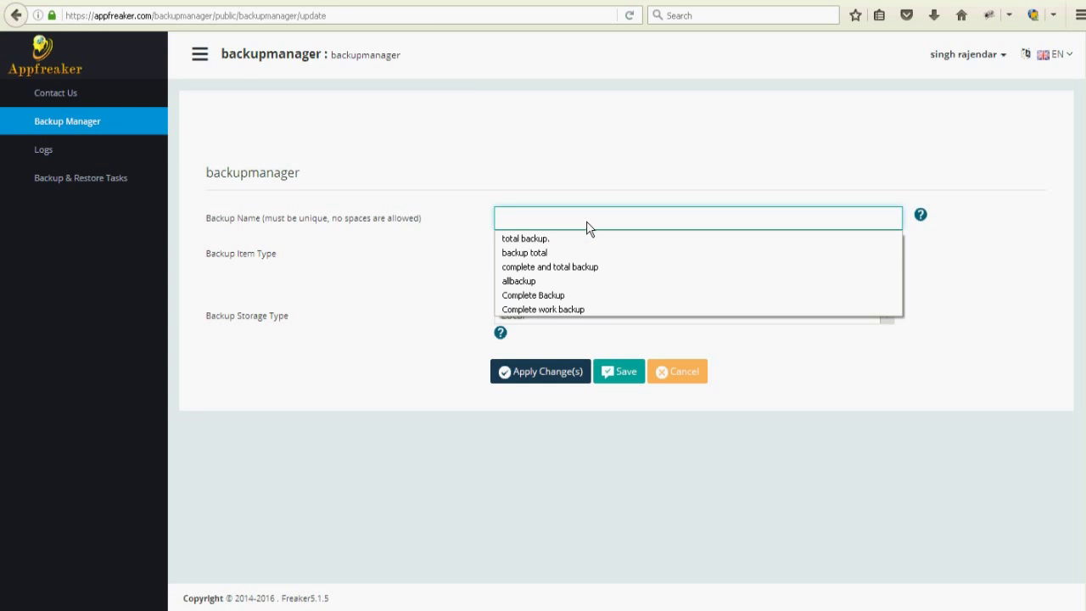
pyautogui.click(544, 251)
pyautogui.click(523, 252)
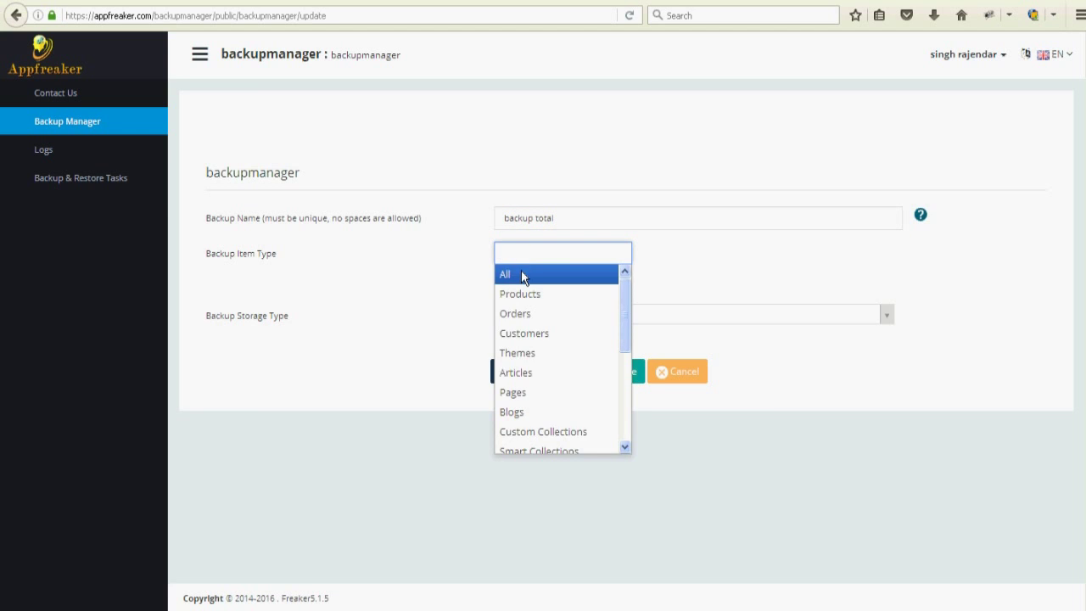
pyautogui.click(520, 274)
# - Set the backup storage type to Dropbox and save the new backup entry
pyautogui.click(872, 313)
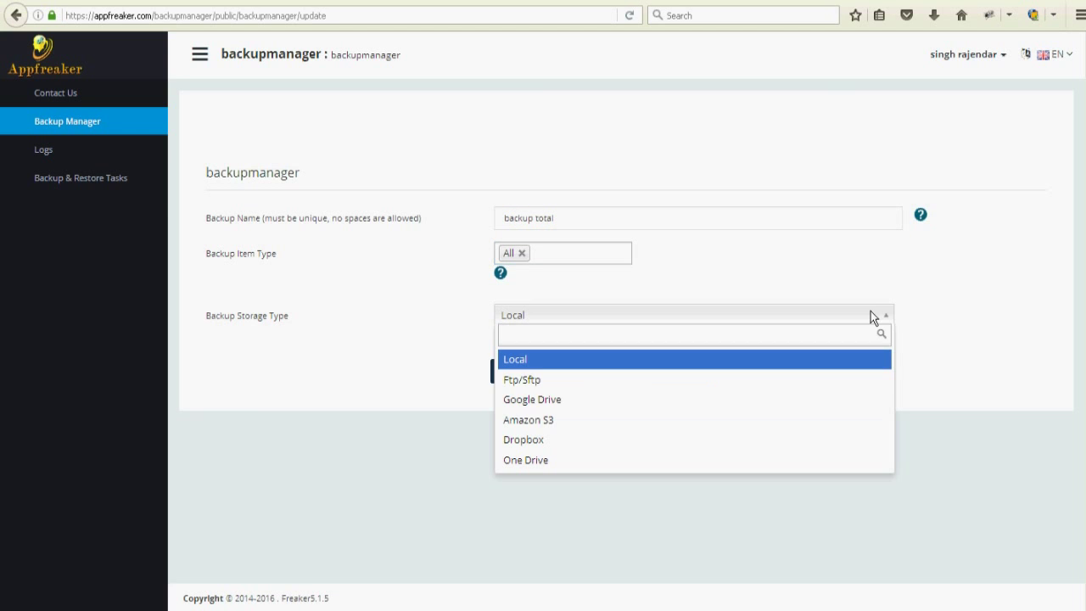
pyautogui.click(564, 451)
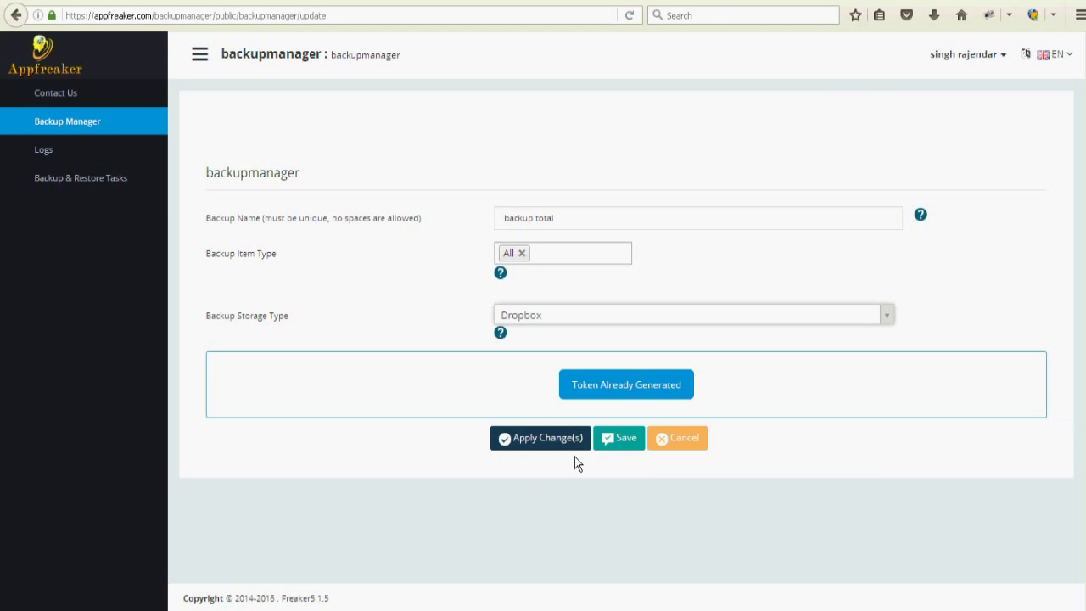
pyautogui.click(621, 440)
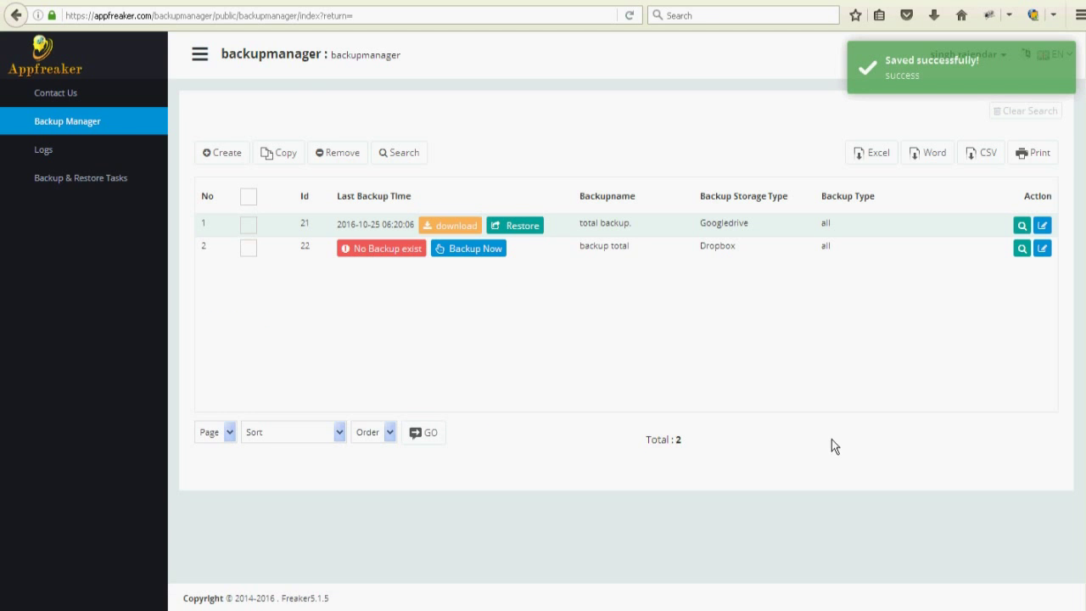
# - Start an immediate backup for the "backup total" entry and run it in the browser
pyautogui.click(494, 257)
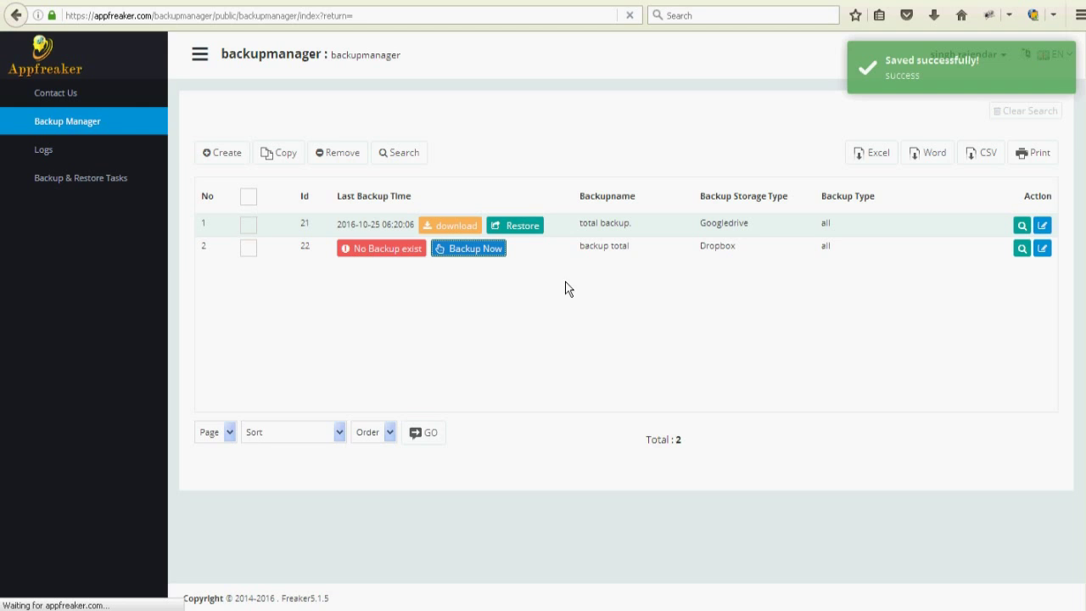
pyautogui.moveTo(633, 245); pyautogui.dragTo(574, 257)
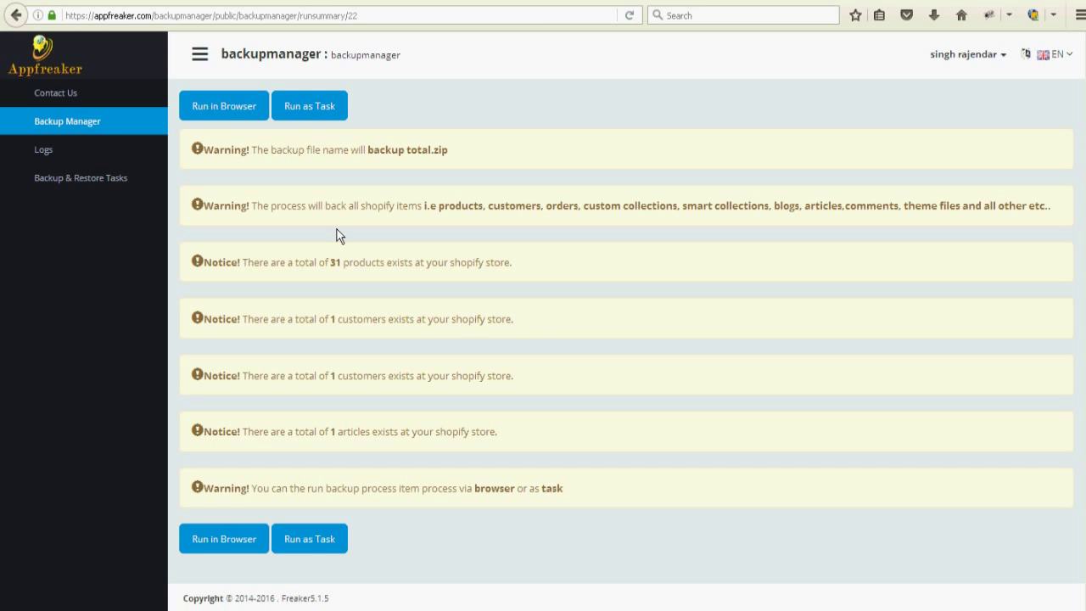
pyautogui.click(219, 103)
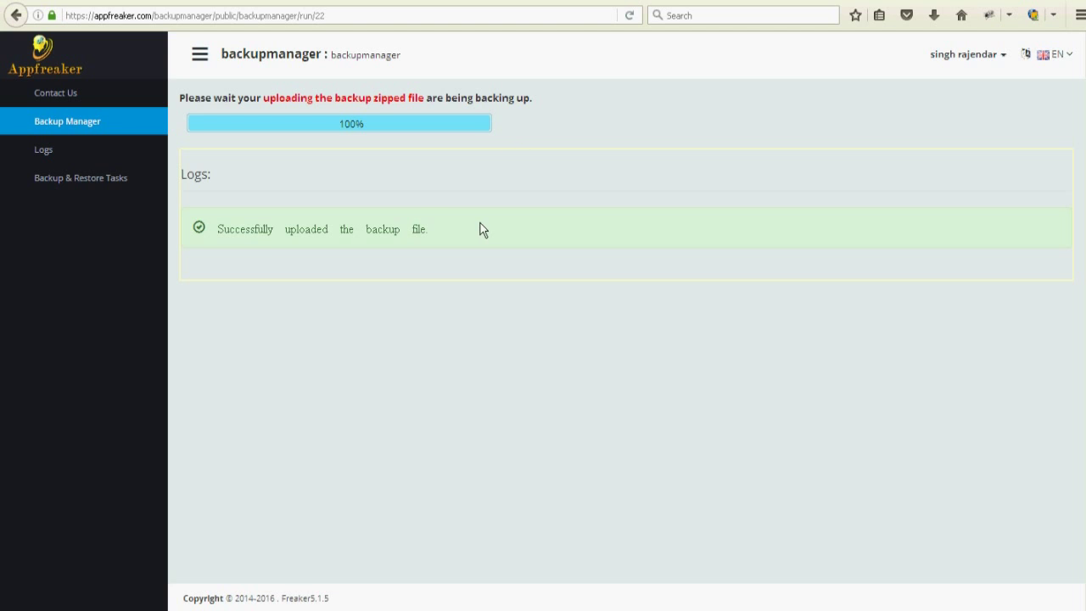
# - Switch to Dropbox and check the backup total.zip file and its modification time in the file list
pyautogui.moveTo(429, 231); pyautogui.dragTo(213, 240)
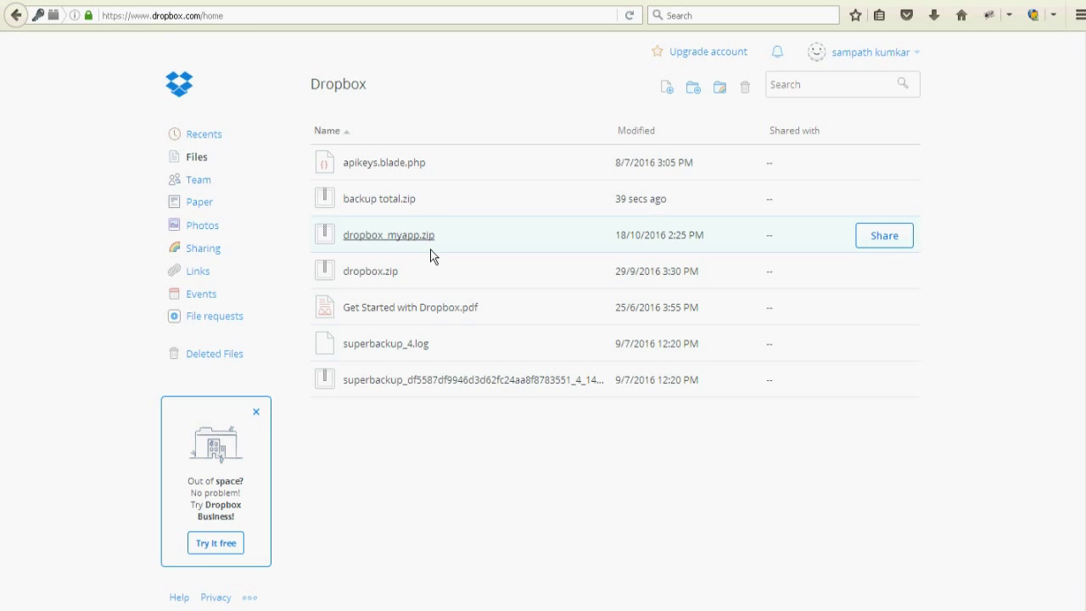
pyautogui.click(653, 203)
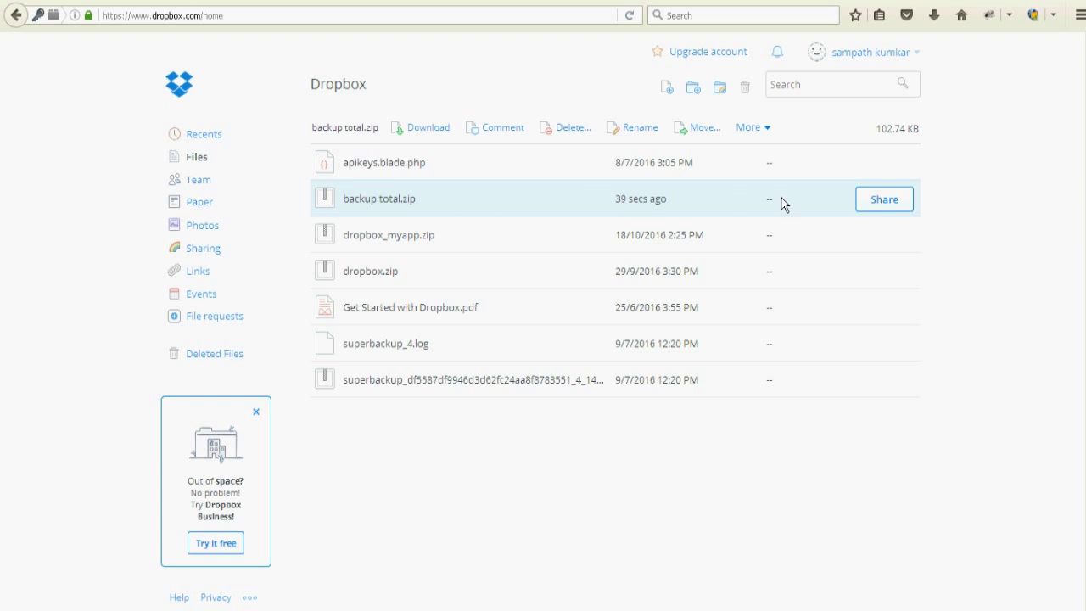
pyautogui.moveTo(613, 206)
pyautogui.mouseDown()
pyautogui.moveTo(657, 206)
pyautogui.moveTo(622, 200)
pyautogui.mouseUp()
pyautogui.rightClick(572, 78)
pyautogui.click(504, 72)
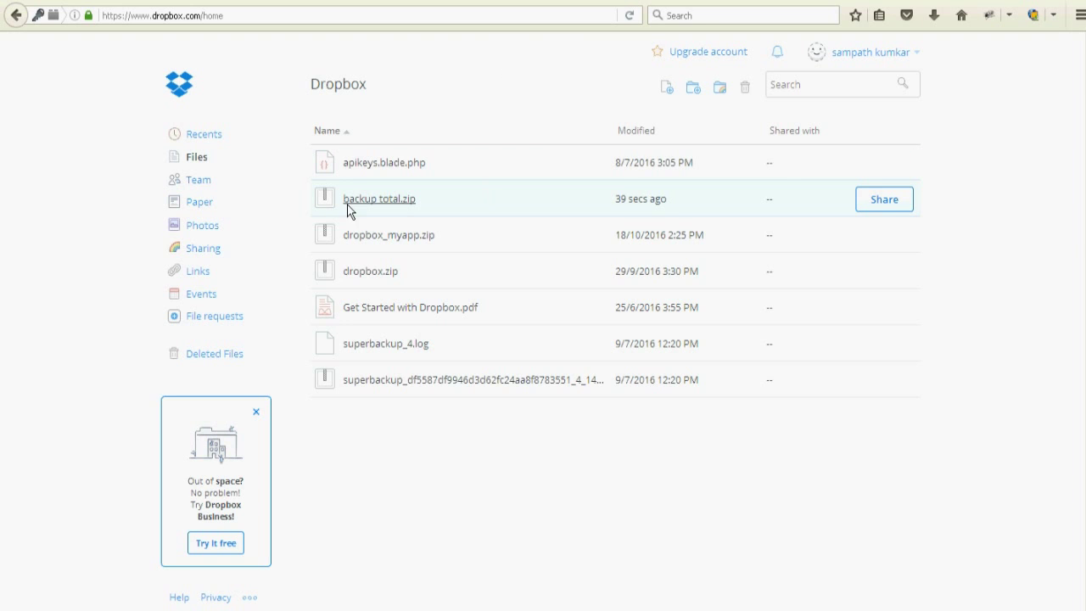
pyautogui.click(609, 205)
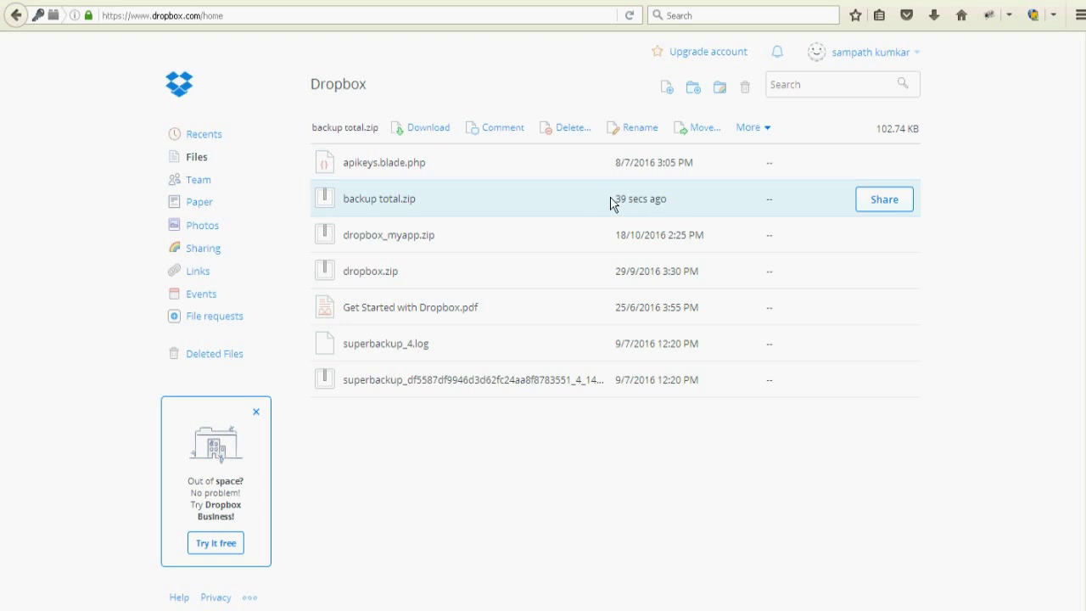
pyautogui.moveTo(676, 201); pyautogui.dragTo(603, 205)
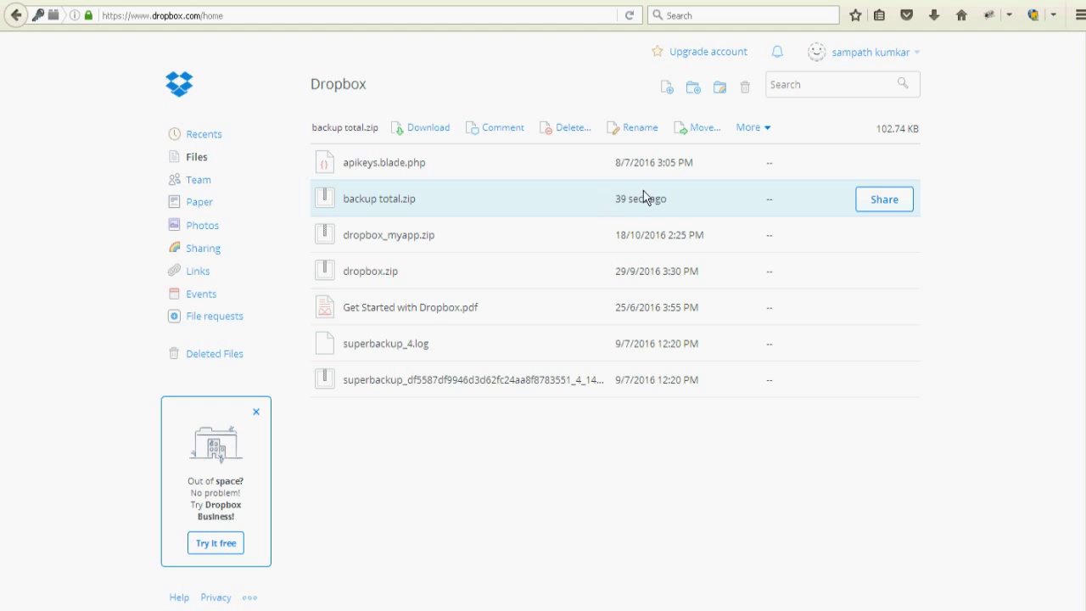